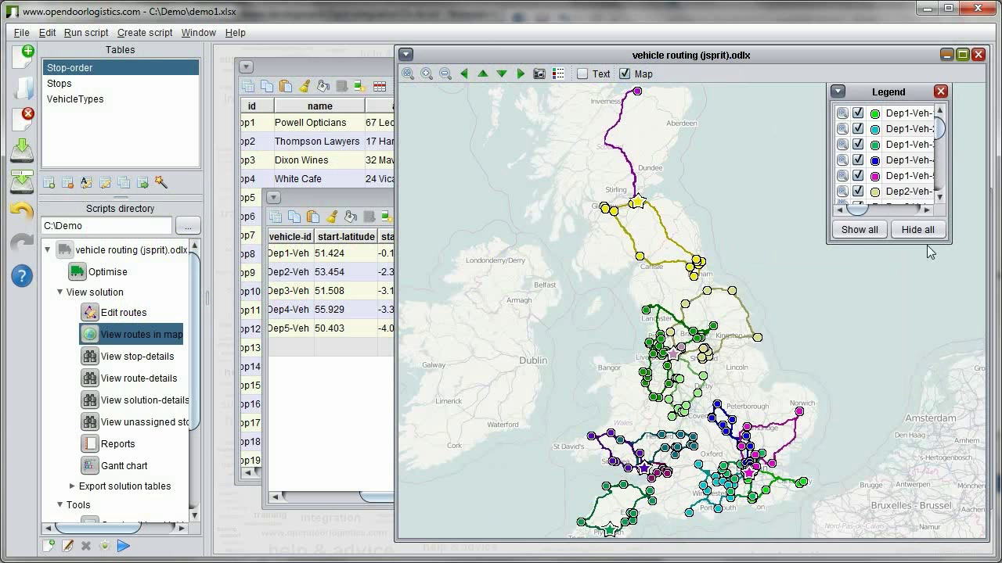
Enlarge the Legend panel so every vehicle shows and zoom the map to Dep3-Veh-3's route.
left_click_drag(949, 241, 968, 435)
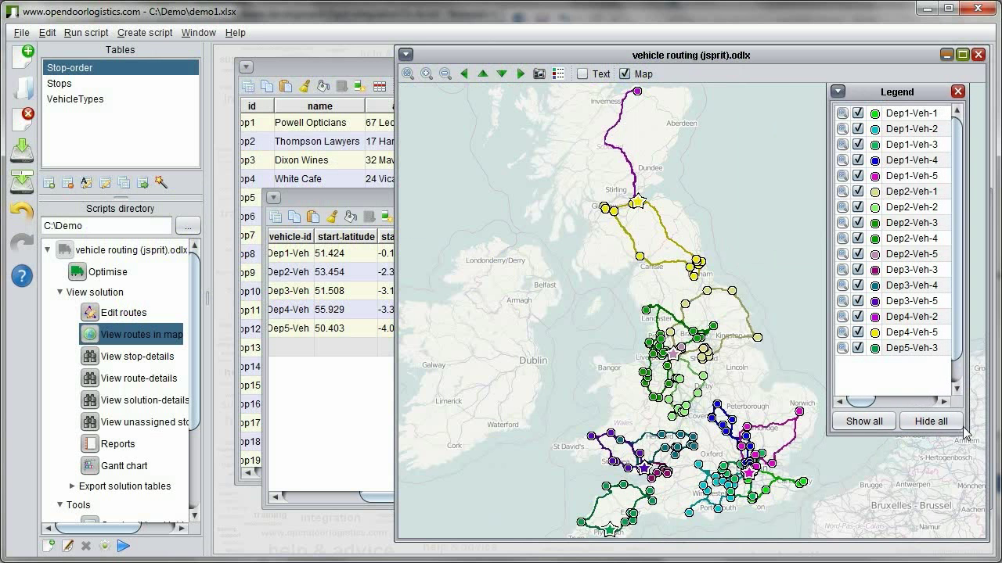
left_click(842, 270)
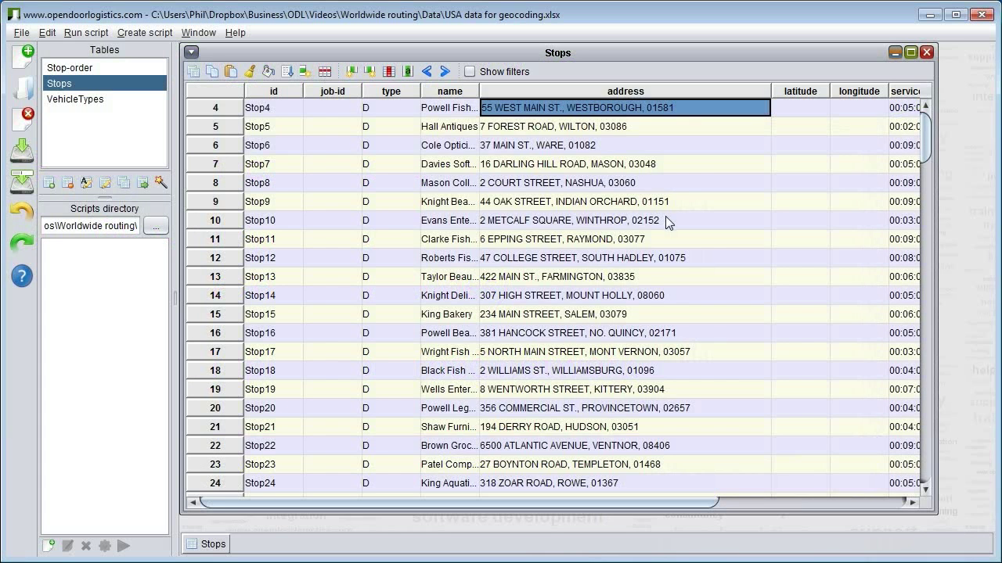
Bring up the component wizard list under Tables to add a Nominatim address geocoder.
scroll(665, 223, "down", 1)
scroll(665, 216, "up", 2)
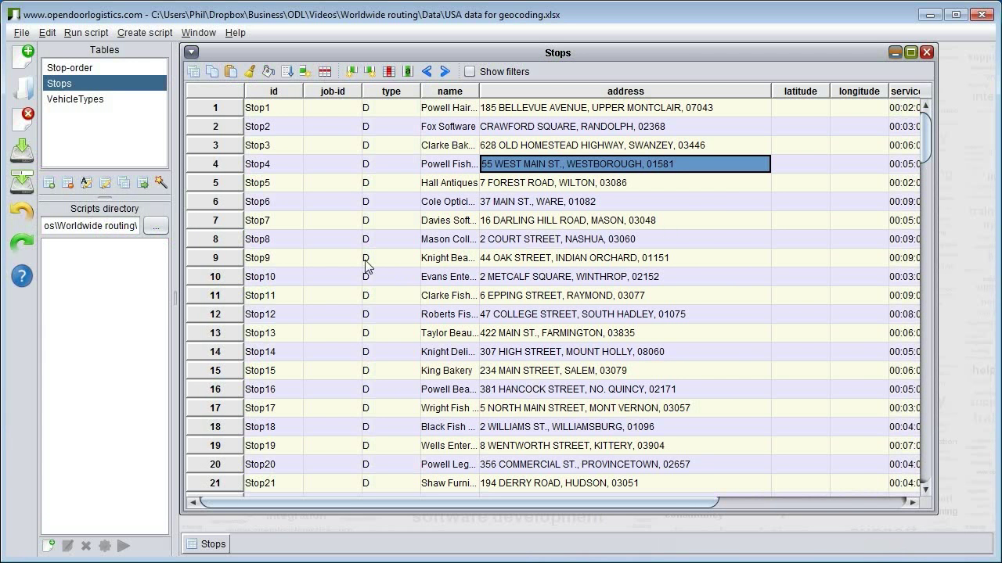
left_click(160, 182)
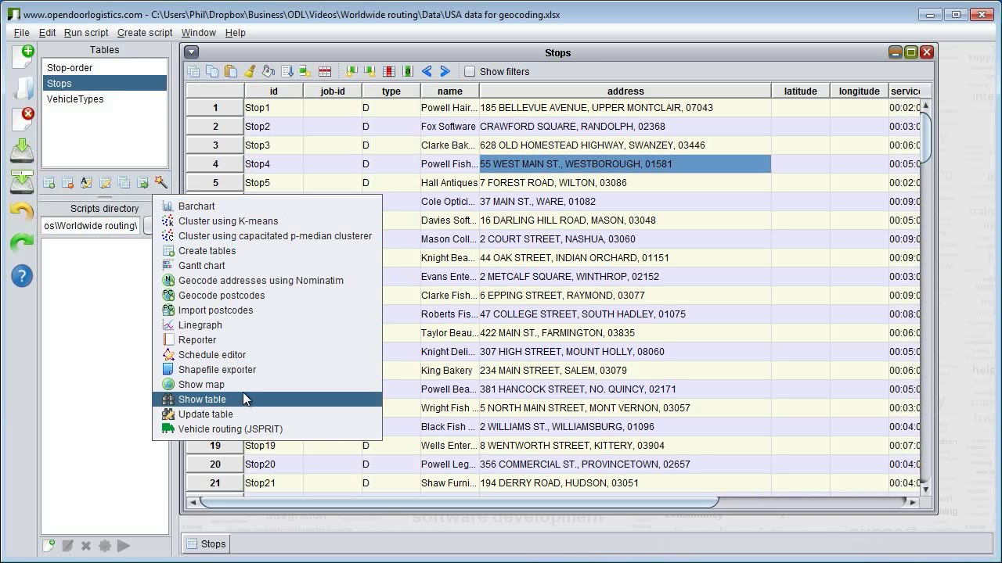
Start a Nominatim geocoding script and widen its Name and Source field columns.
left_click(248, 286)
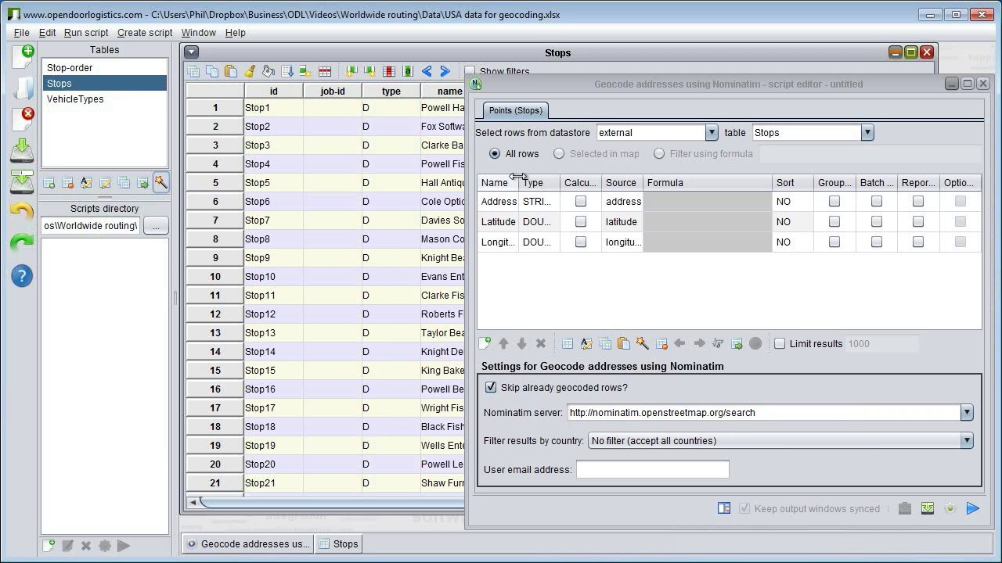
left_click_drag(518, 177, 555, 178)
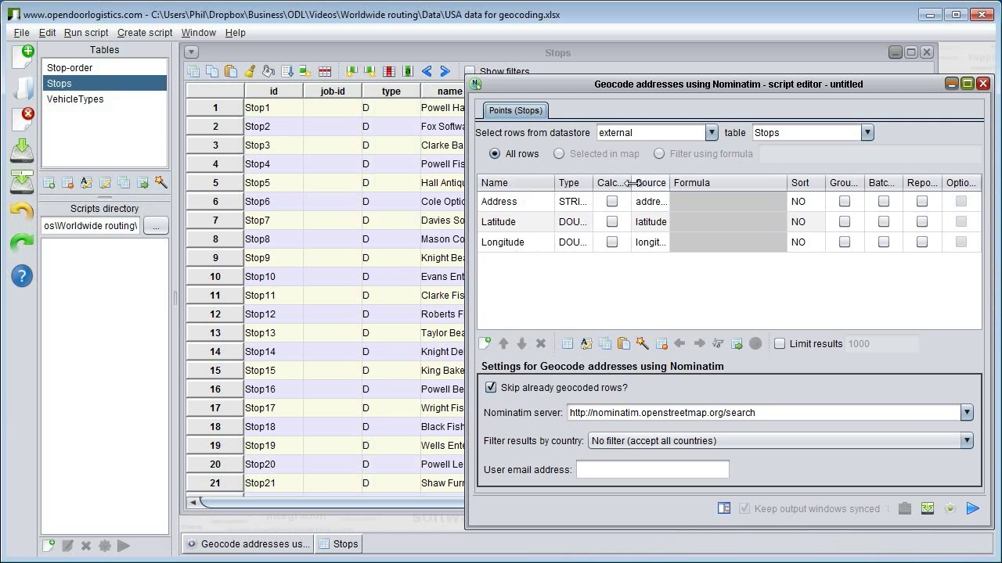
left_click_drag(669, 183, 710, 184)
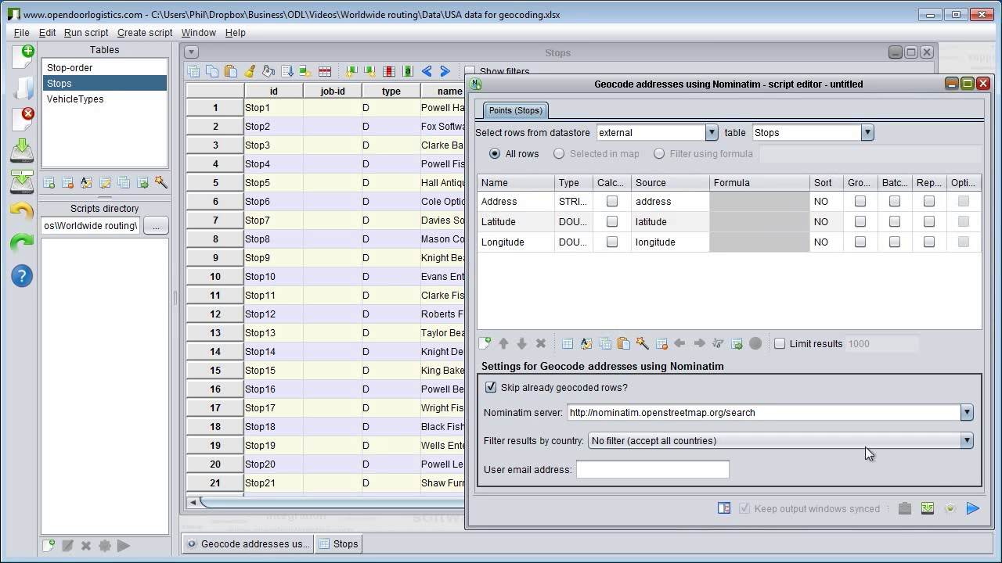
Set 'Filter results by country' to United States.
left_click(966, 442)
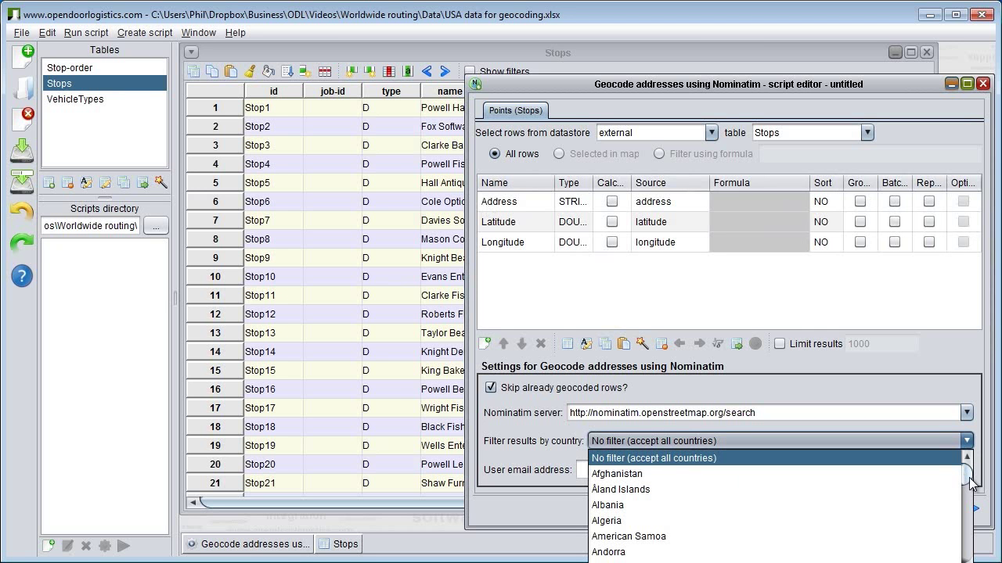
left_click_drag(970, 483, 986, 554)
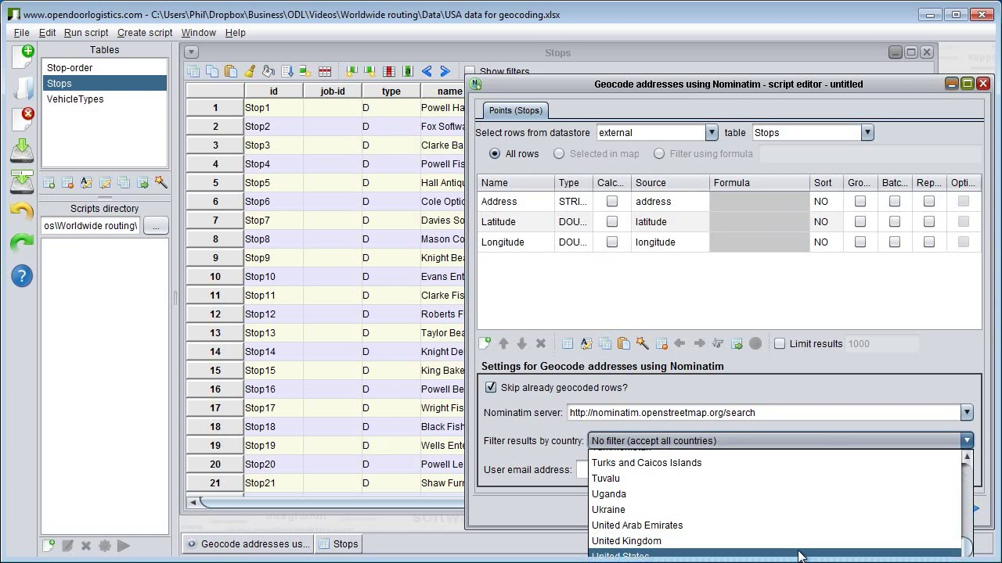
left_click(799, 556)
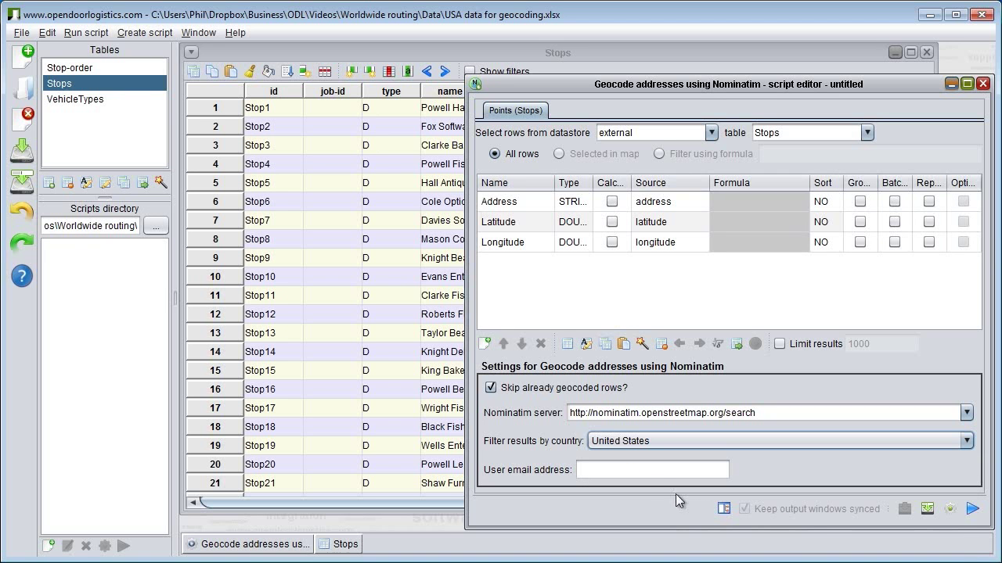
Enter the user e-mail address, save the script as geocode addresses using nominatim.odlx, and close the editor.
left_click(629, 468)
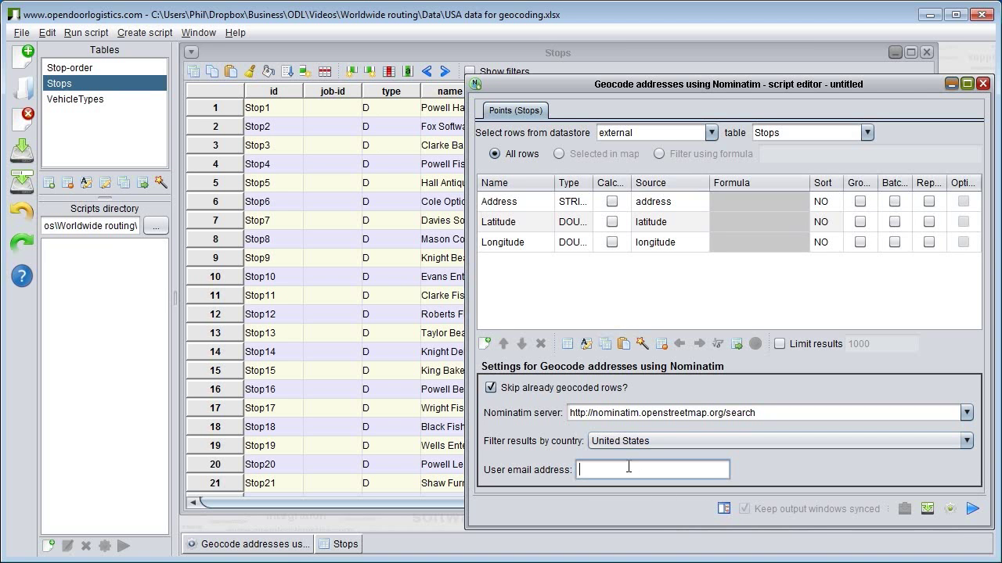
type("me@me.com")
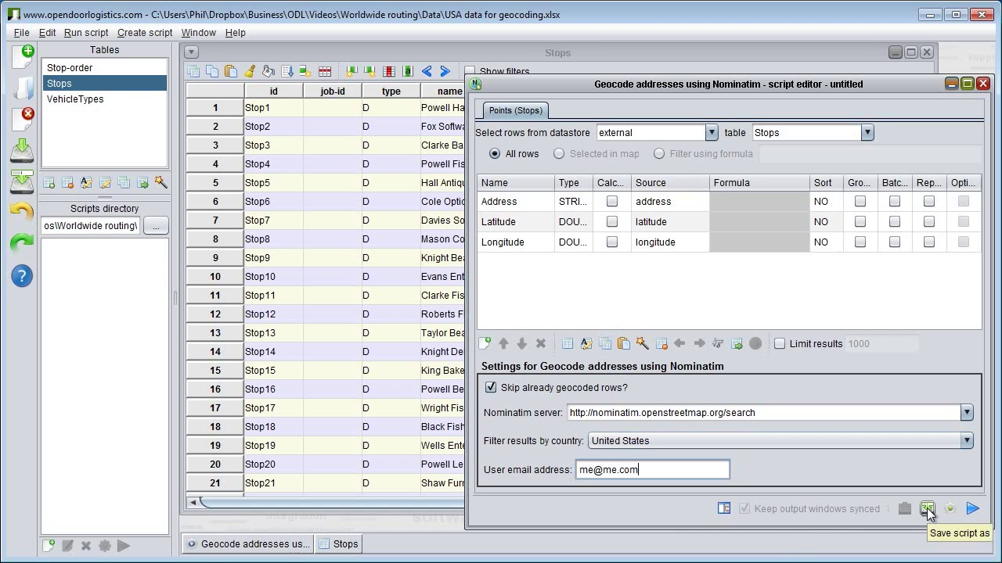
left_click(927, 510)
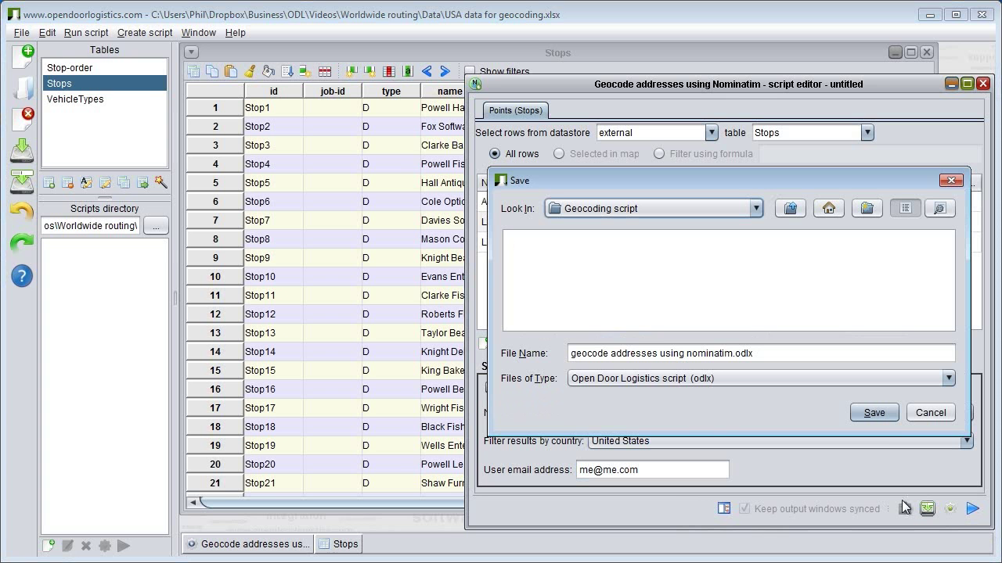
left_click(866, 414)
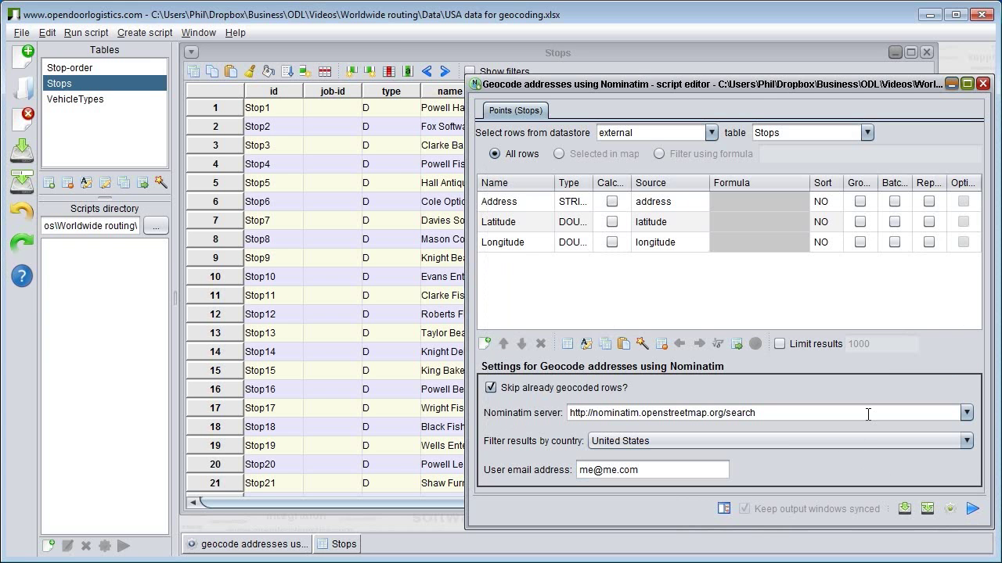
left_click(983, 84)
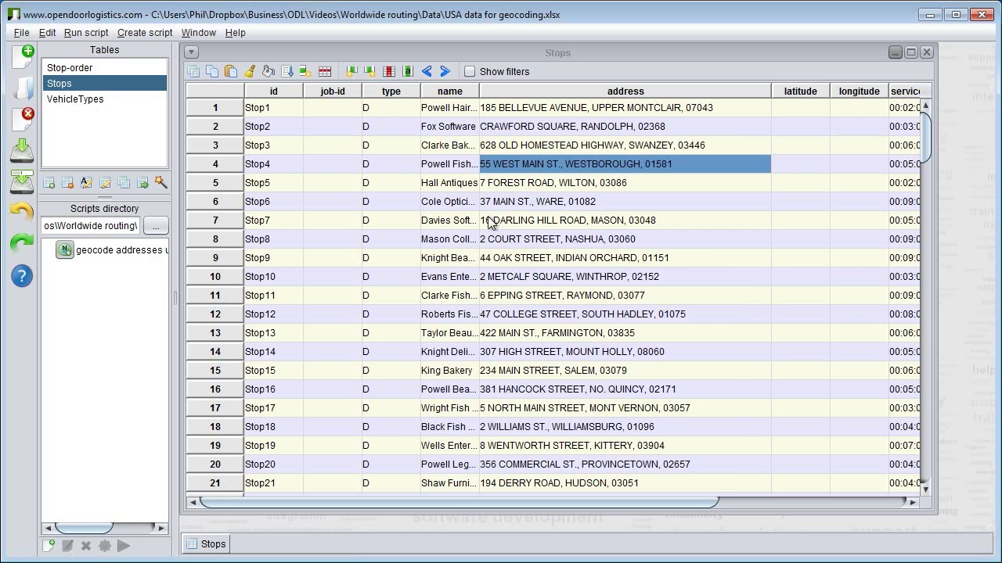
Run the saved geocoding script and accept the top match (40.8405, -74.2045) for stop 1.
left_click(68, 249)
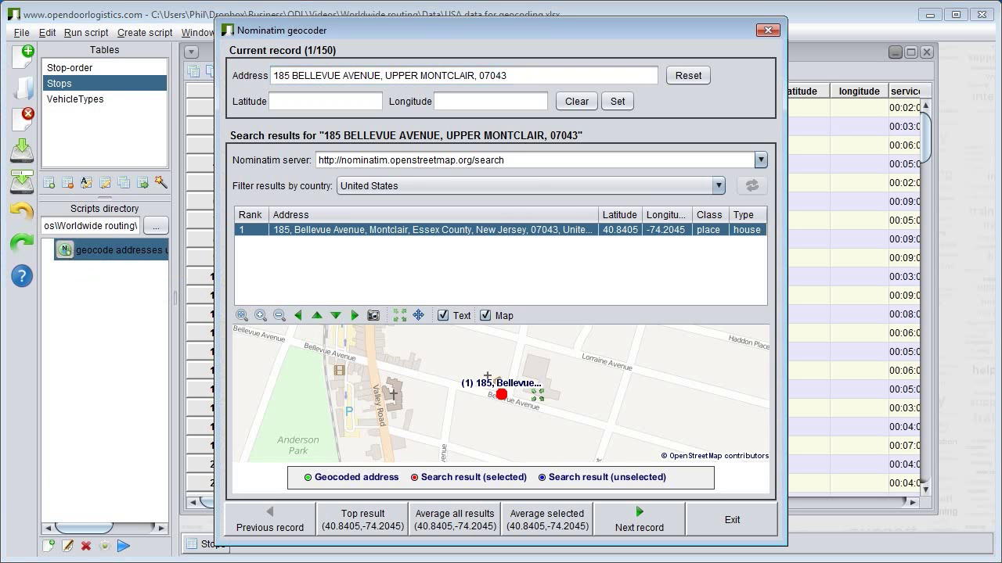
left_click(362, 529)
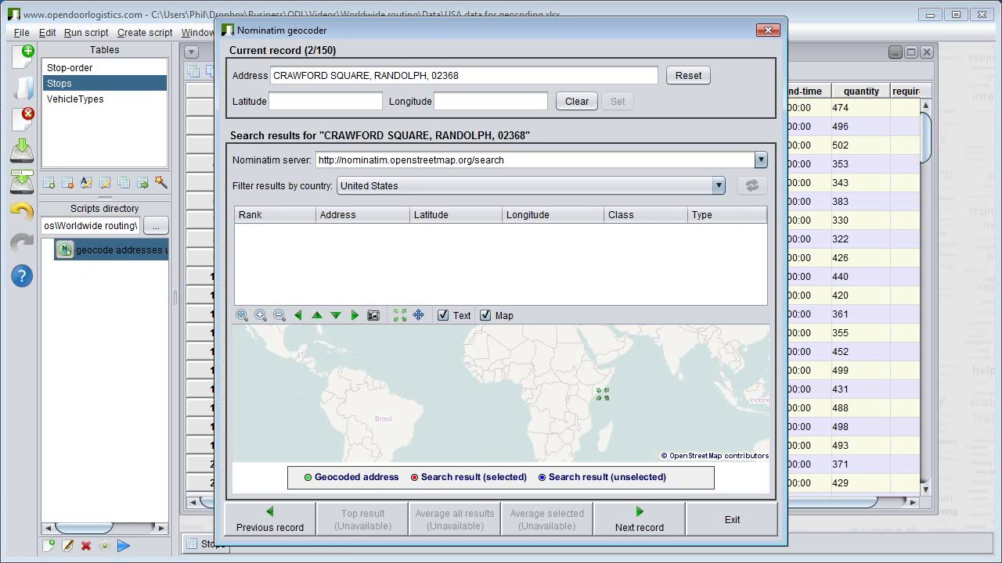
Remove postcode 02368 from stop 2's address and search again.
left_click(430, 75)
double_click(452, 75)
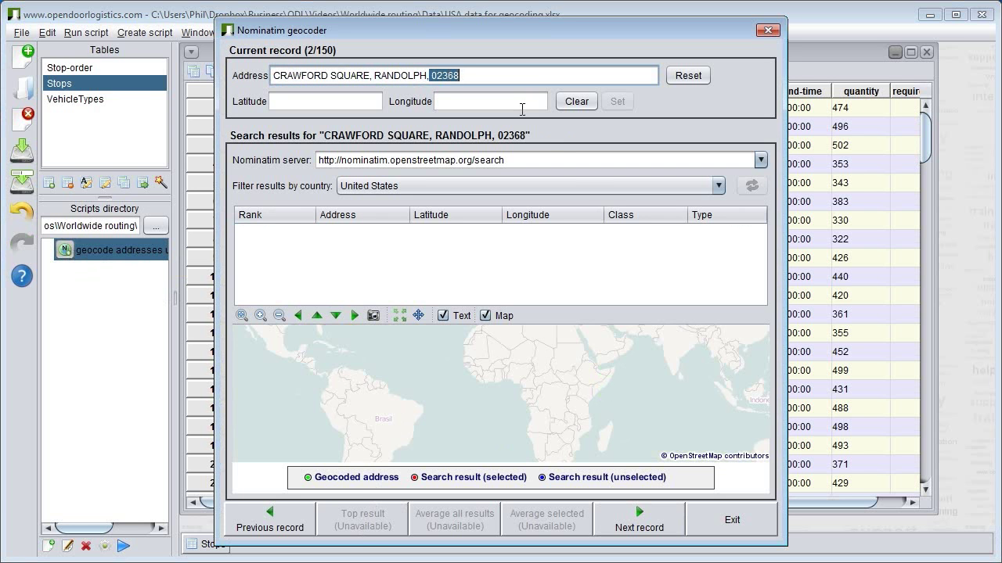
key("Delete")
key("BackSpace")
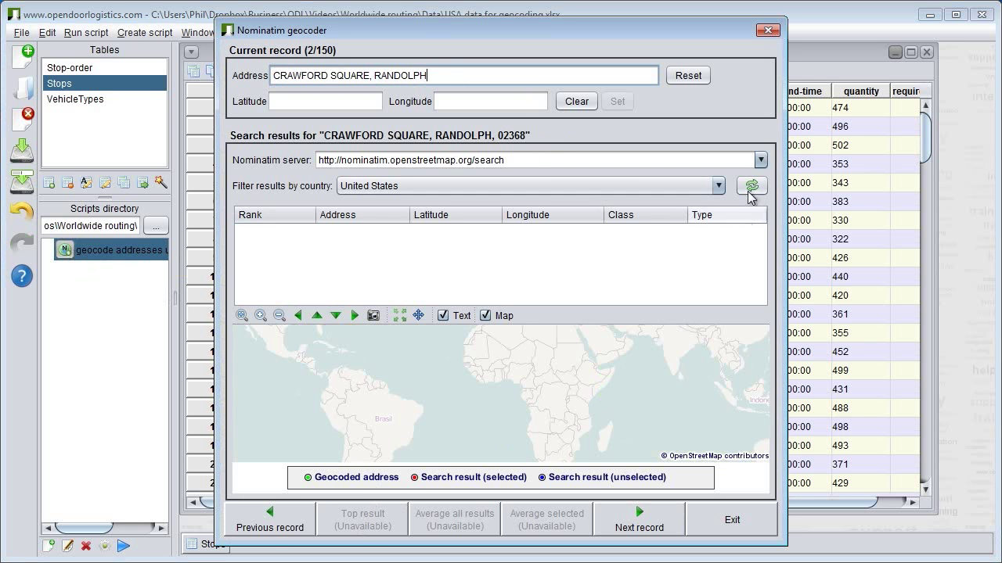
left_click(752, 187)
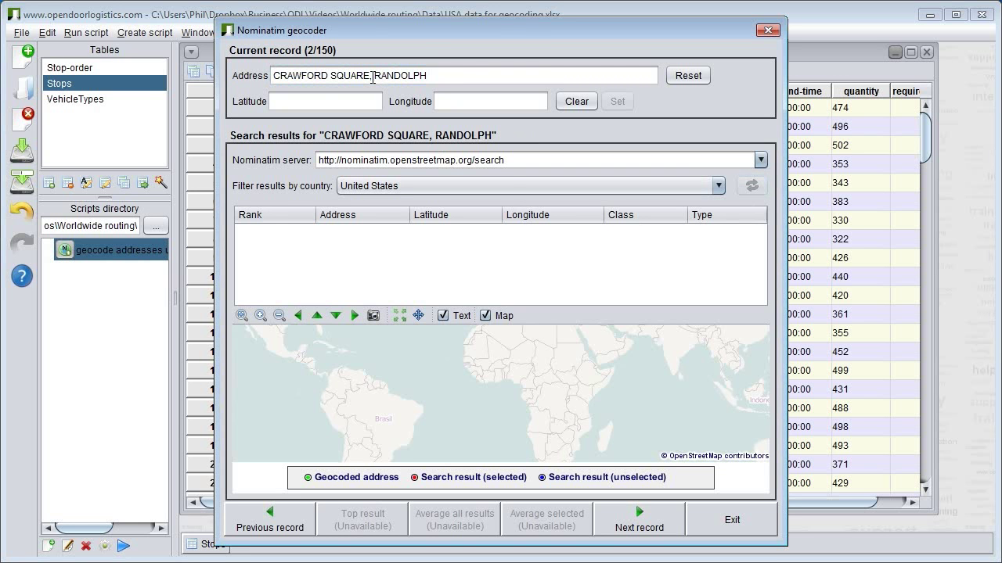
Search just CRAWFORD SQUARE without RANDOLPH, then accept top results for stops 2 and 3.
left_click_drag(372, 76, 486, 76)
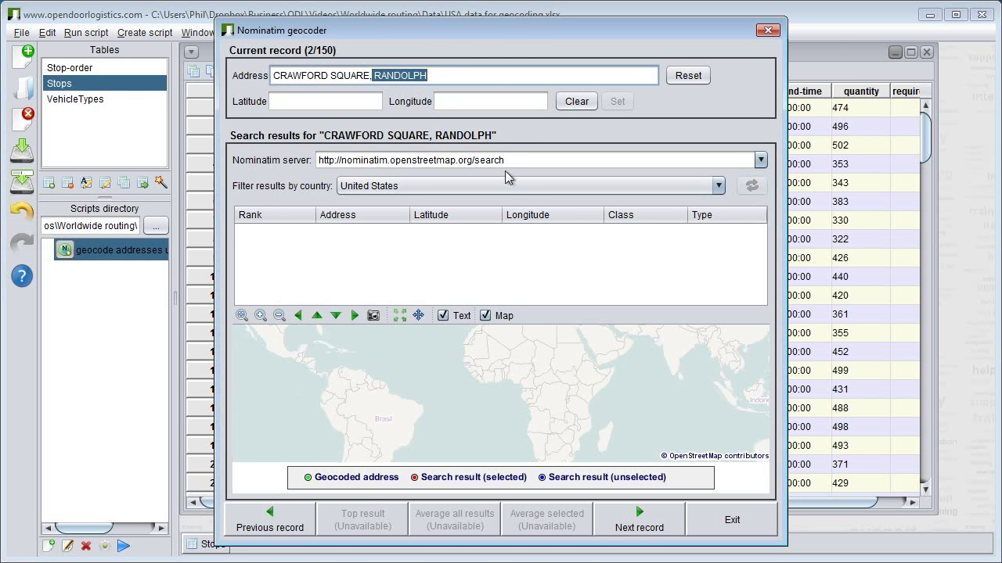
key("BackSpace")
key("BackSpace")
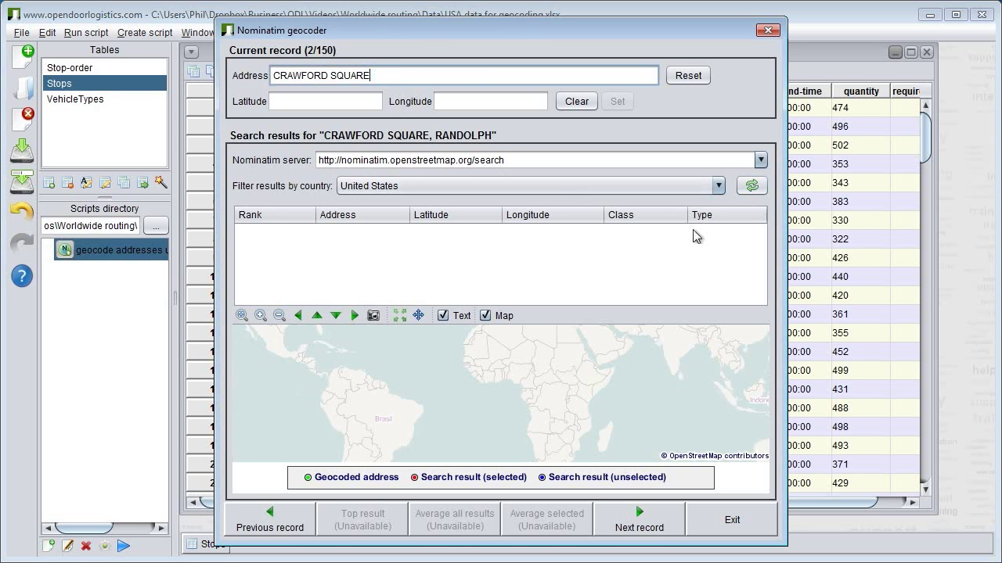
left_click(750, 191)
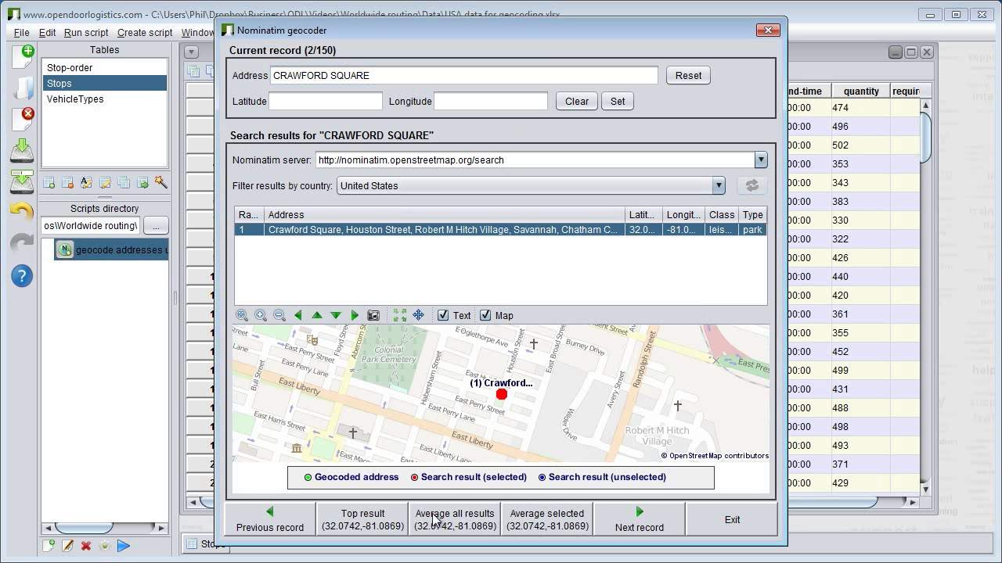
left_click(352, 520)
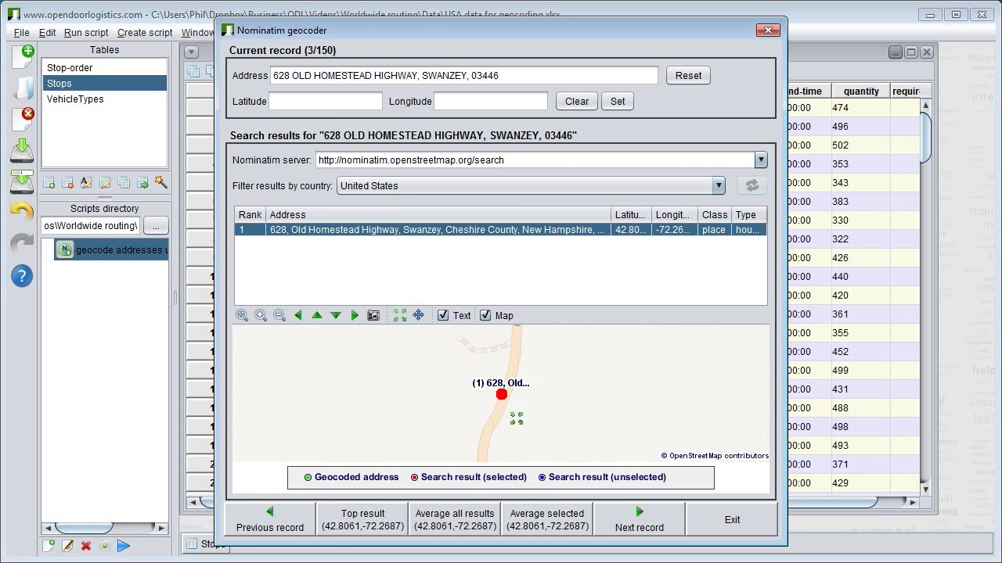
left_click(375, 521)
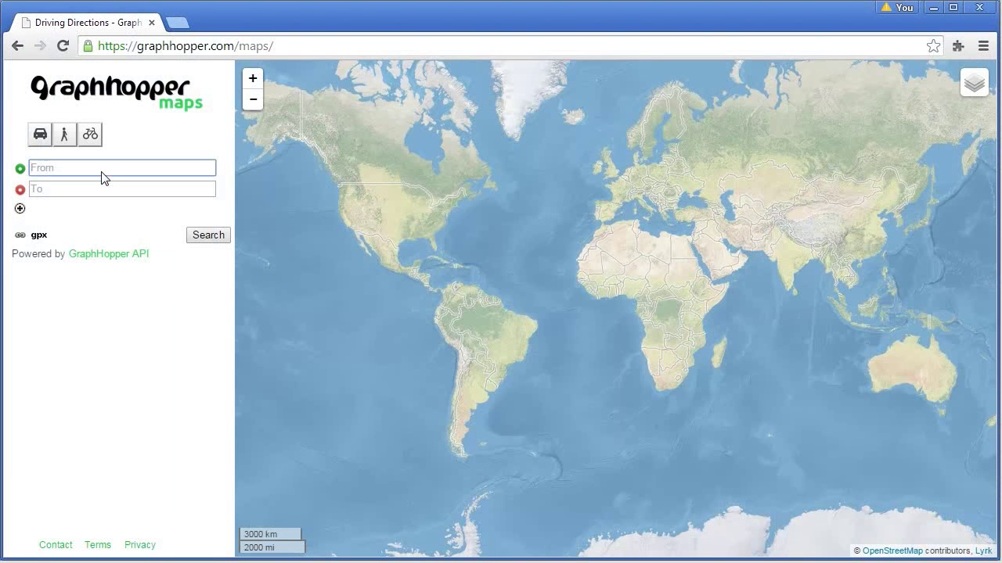
Route from Casablanca, Morocco to Cape Town, South Africa in GraphHopper Maps.
type("Casablanca")
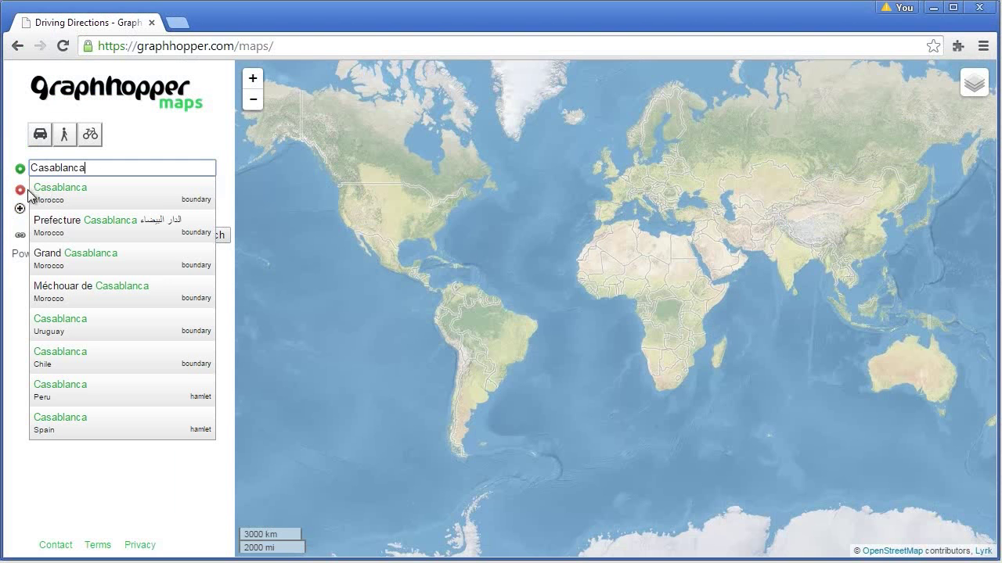
left_click(71, 188)
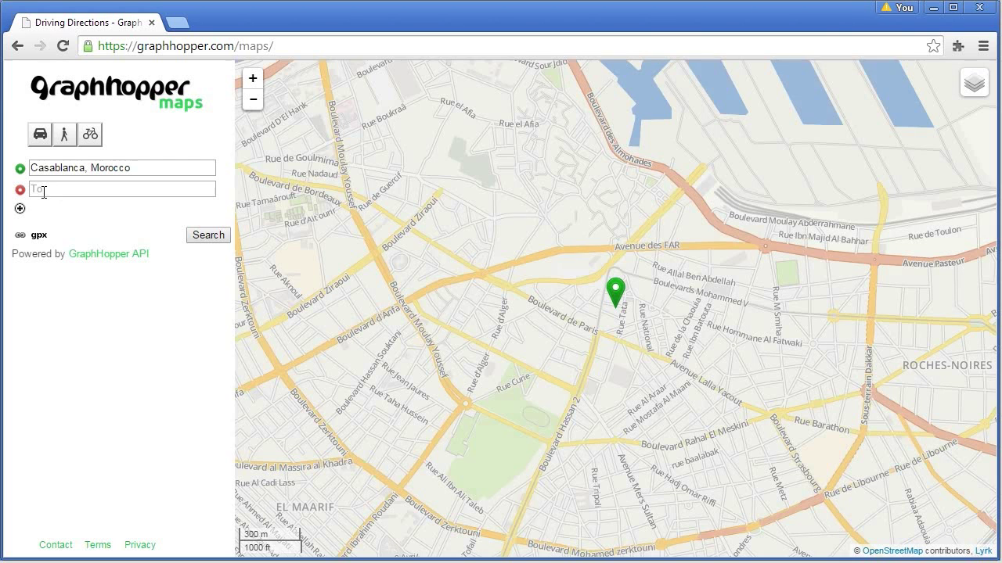
left_click(43, 192)
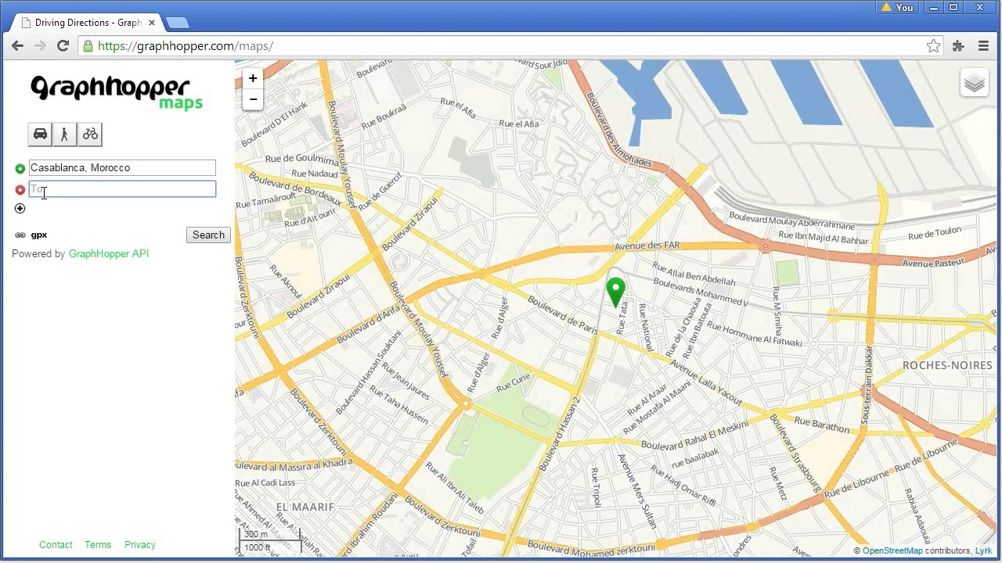
type("Cape Town")
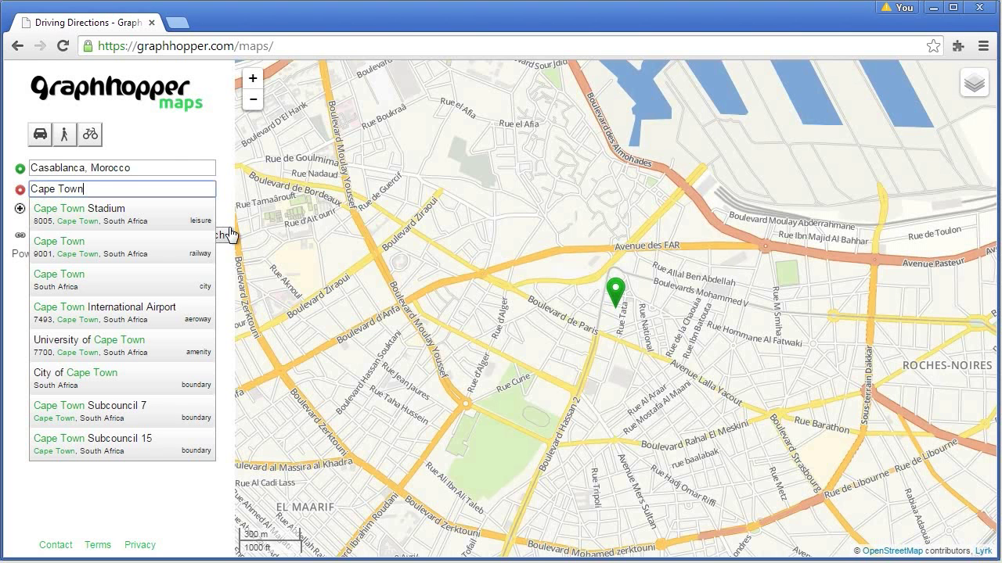
left_click(153, 258)
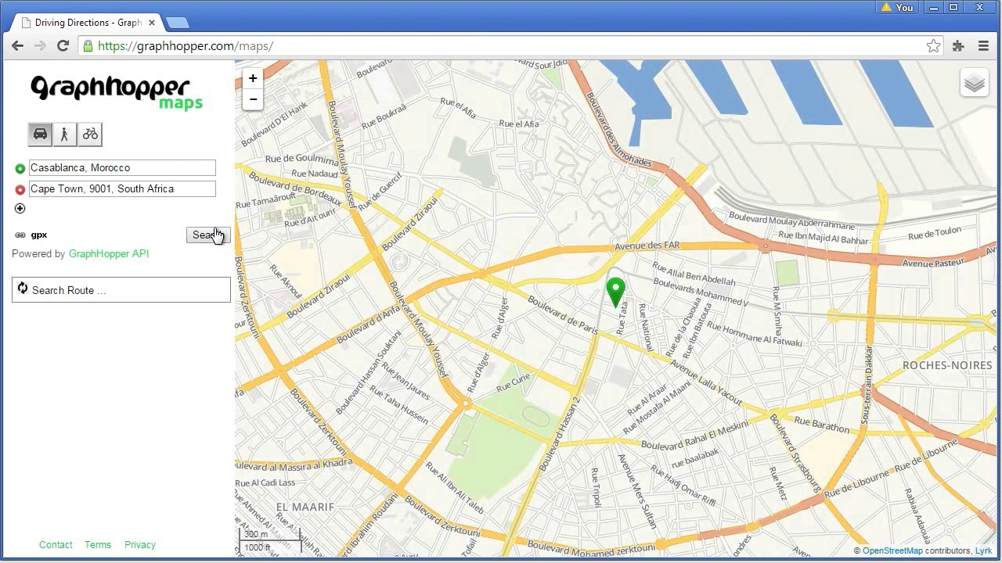
left_click(216, 237)
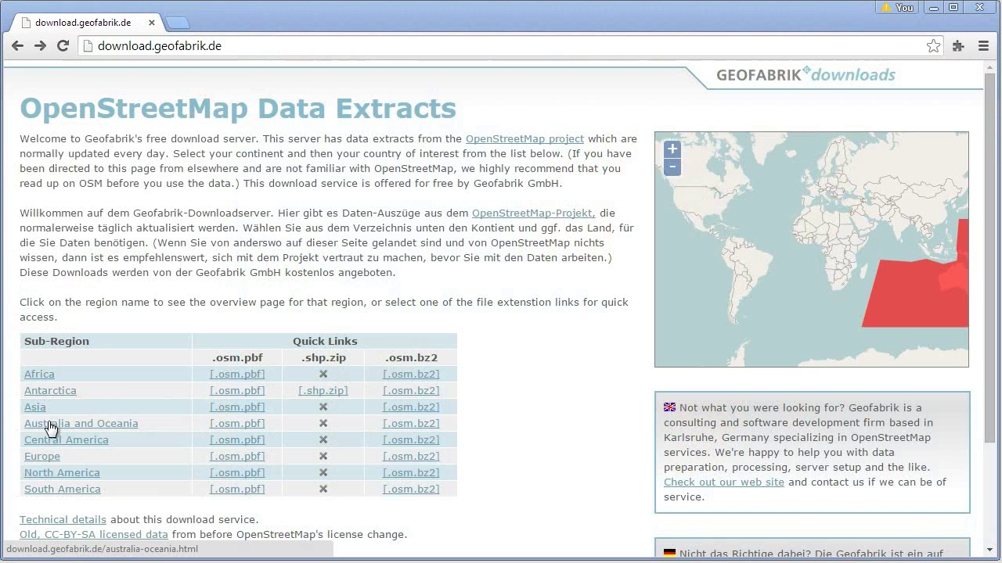
Open the Australia and Oceania extracts page on Geofabrik.
left_click(50, 428)
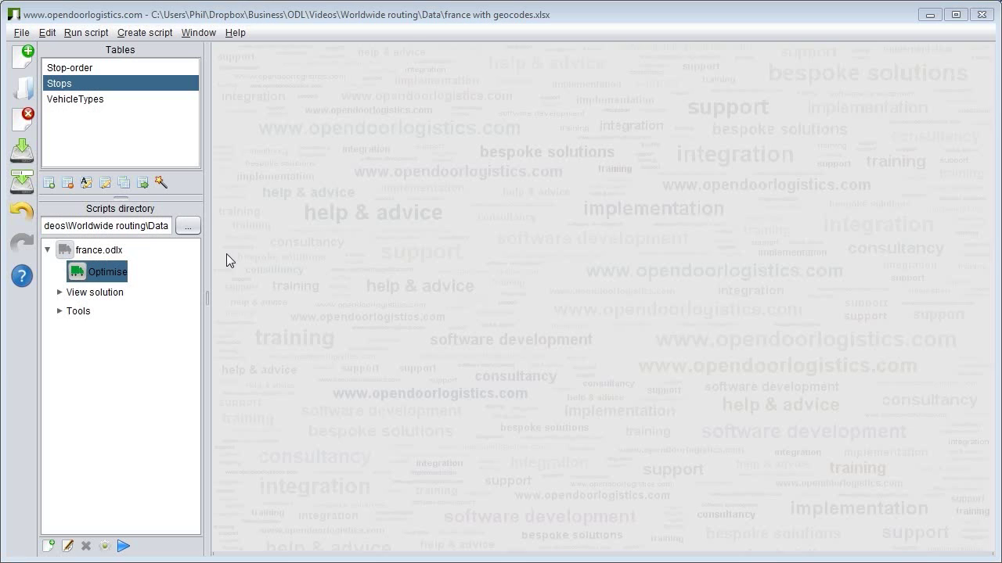
Open france.odlx and set its Settings distances to ROAD_NETWORK.
double_click(98, 250)
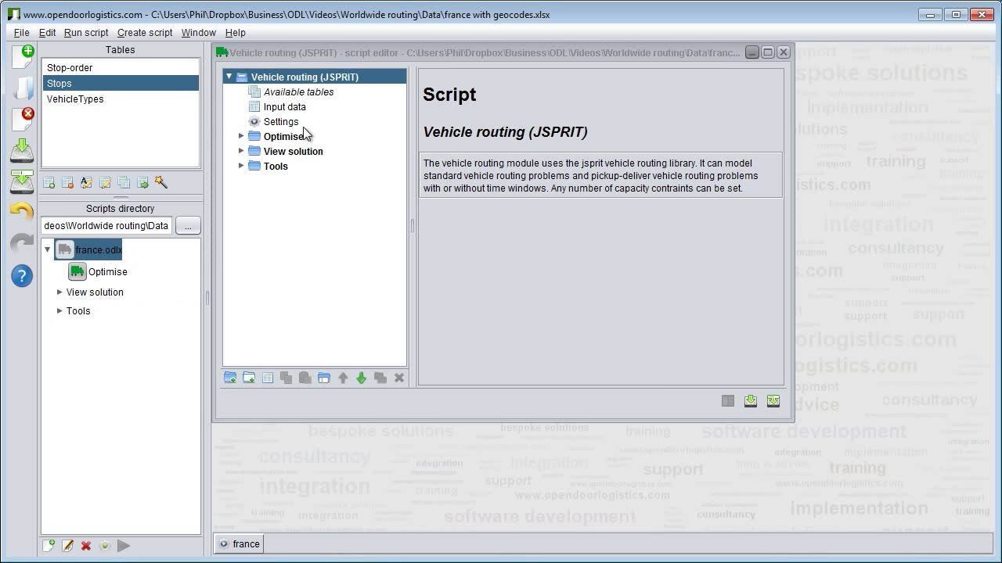
left_click(283, 123)
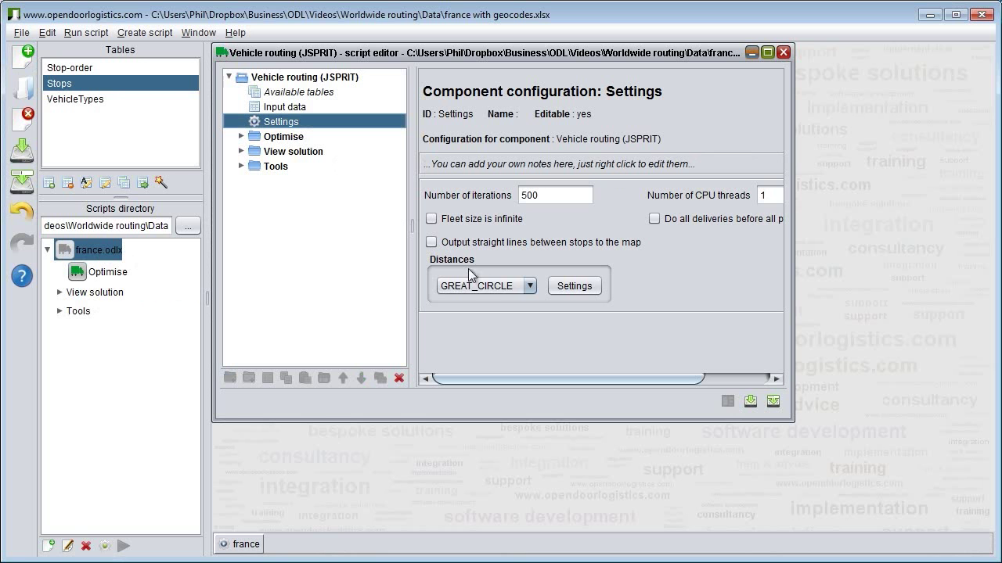
left_click(521, 287)
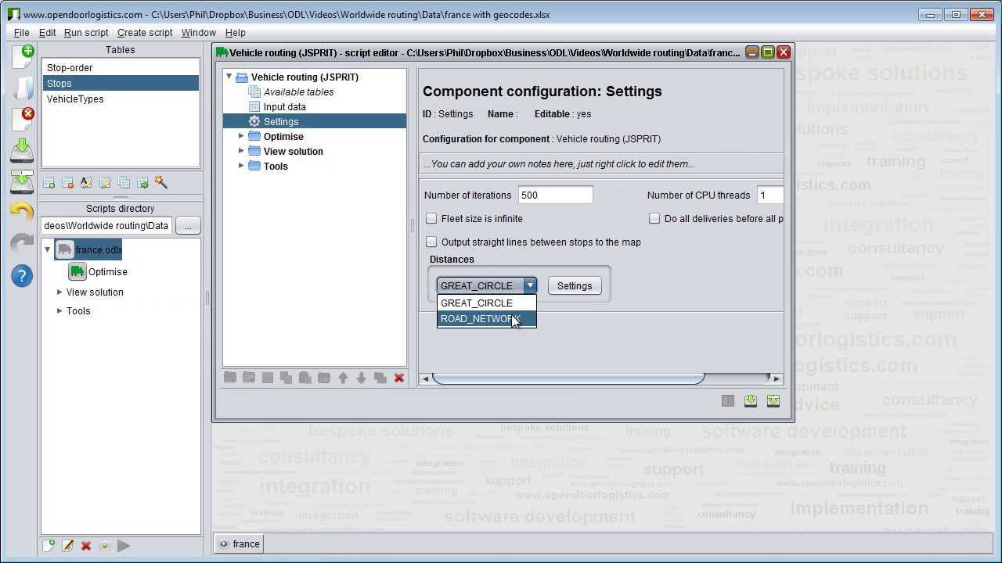
left_click(513, 319)
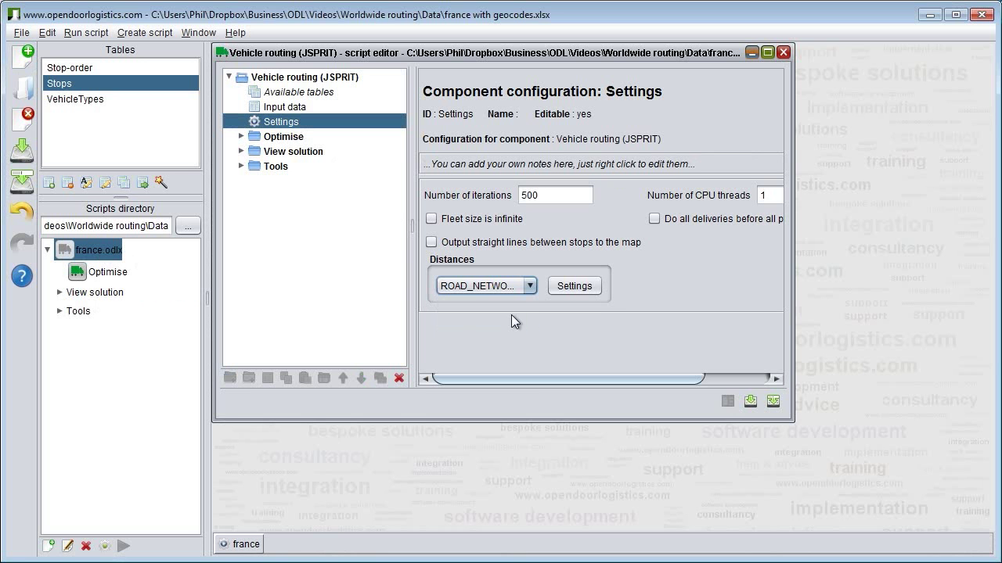
left_click(565, 286)
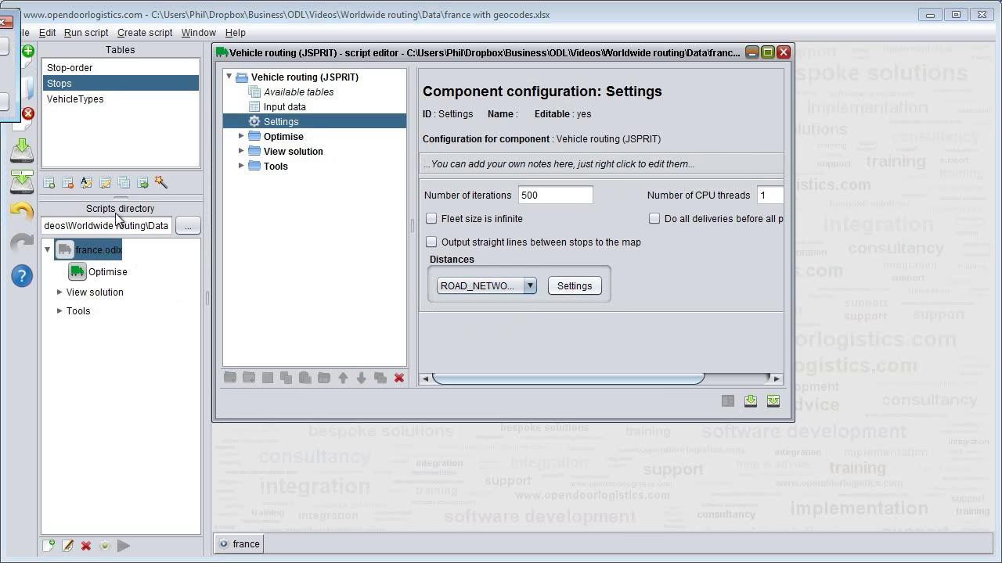
Set the built graph directory to C:\Demo\europe_france-gh and confirm the Graphhopper configuration.
left_click_drag(1, 16, 428, 223)
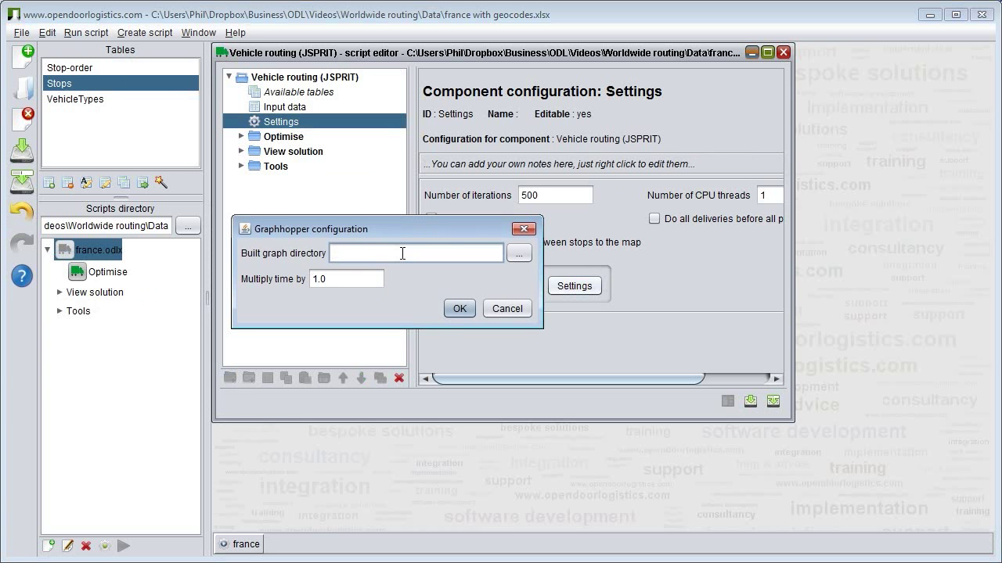
type("C:\\Demo\\europe_france-gh")
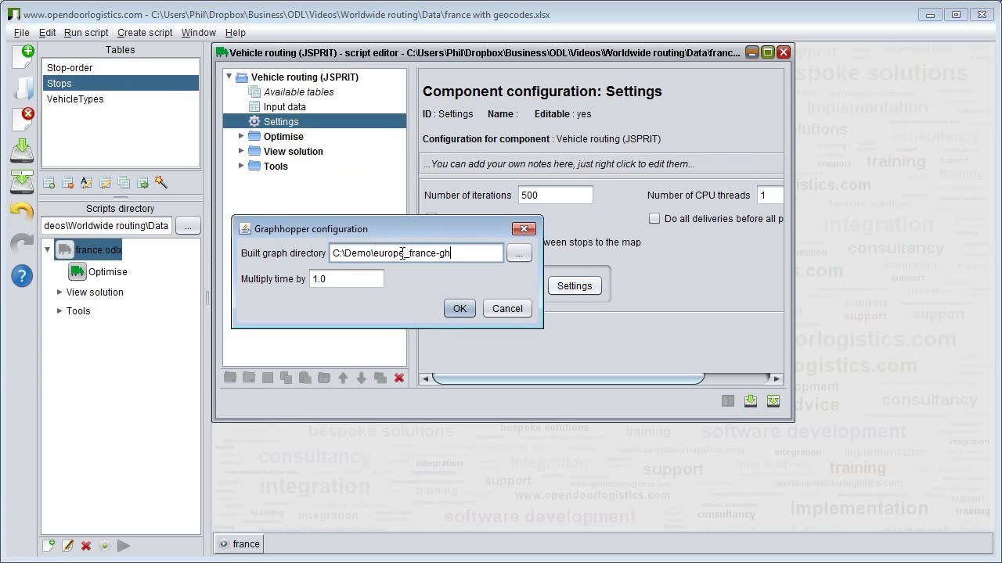
left_click(459, 309)
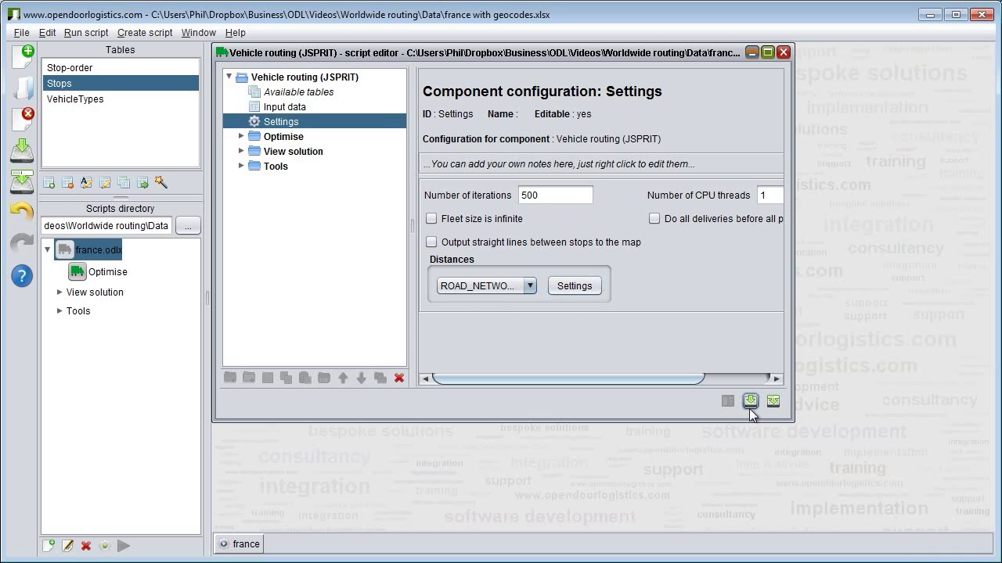
left_click(77, 278)
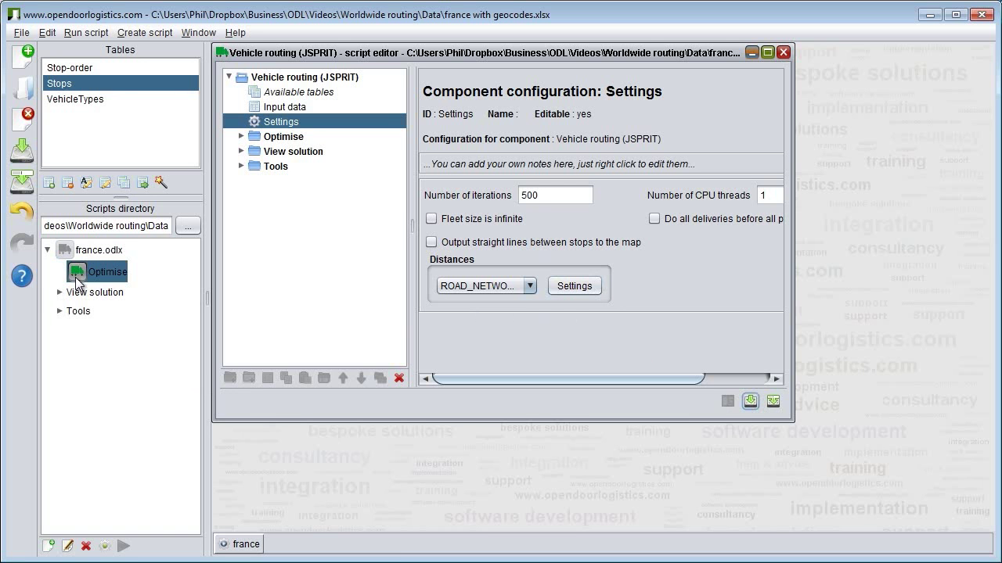
Run the Optimise script on road distances, yielding 20 routes at 7,893.142 cost with 2 unassigned jobs.
double_click(77, 279)
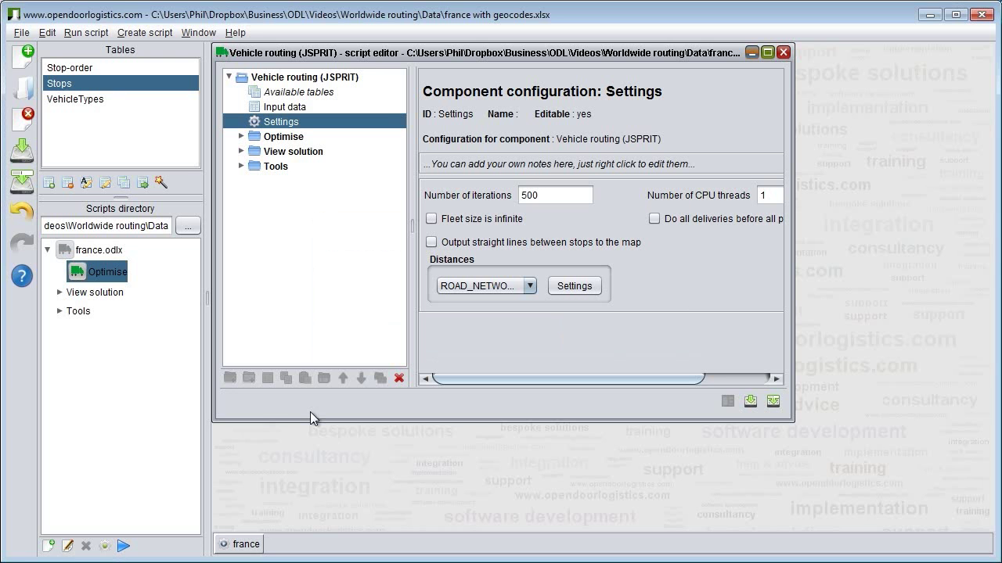
Open View routes in map from View solution to show the optimised routes over OpenStreetMap.
left_click(61, 292)
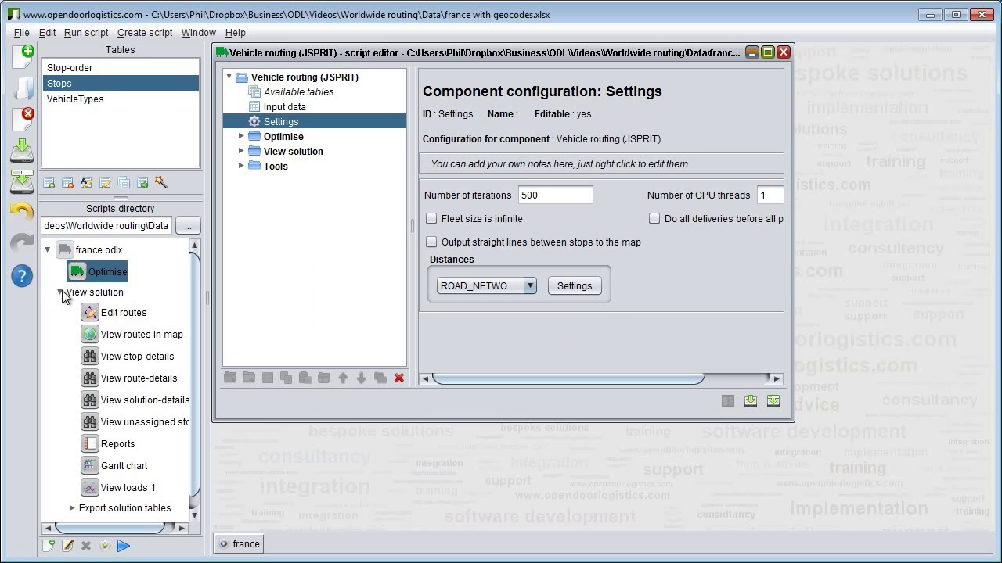
left_click(101, 337)
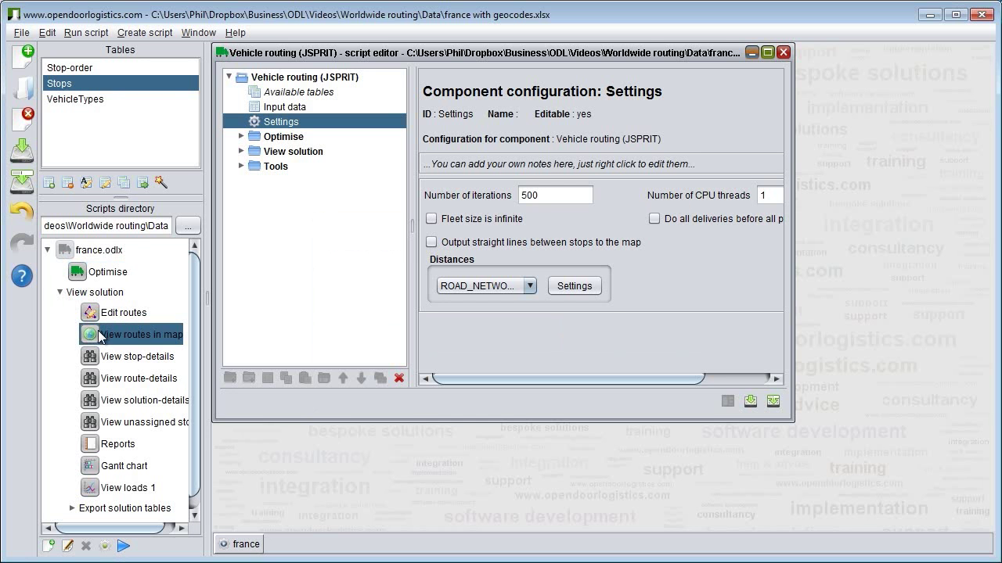
double_click(134, 329)
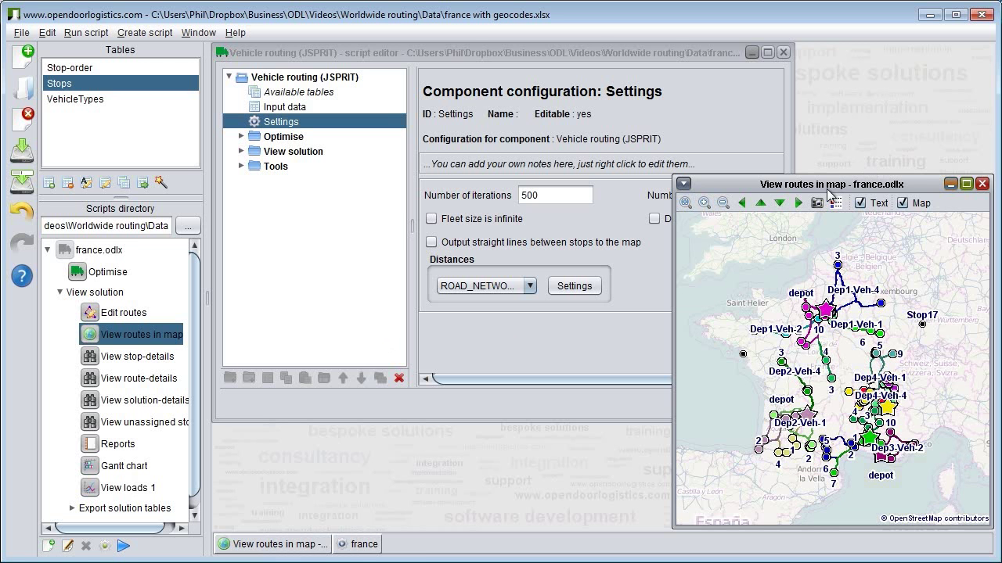
Move and enlarge the route map window, then zoom in on depots, numbered stops and routes.
left_click_drag(819, 187, 426, 97)
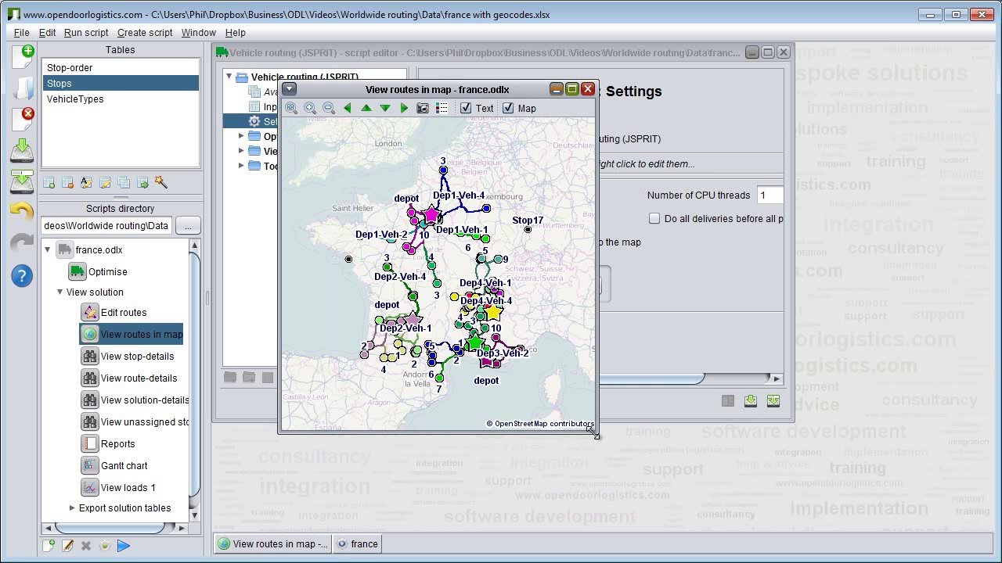
left_click_drag(595, 433, 870, 498)
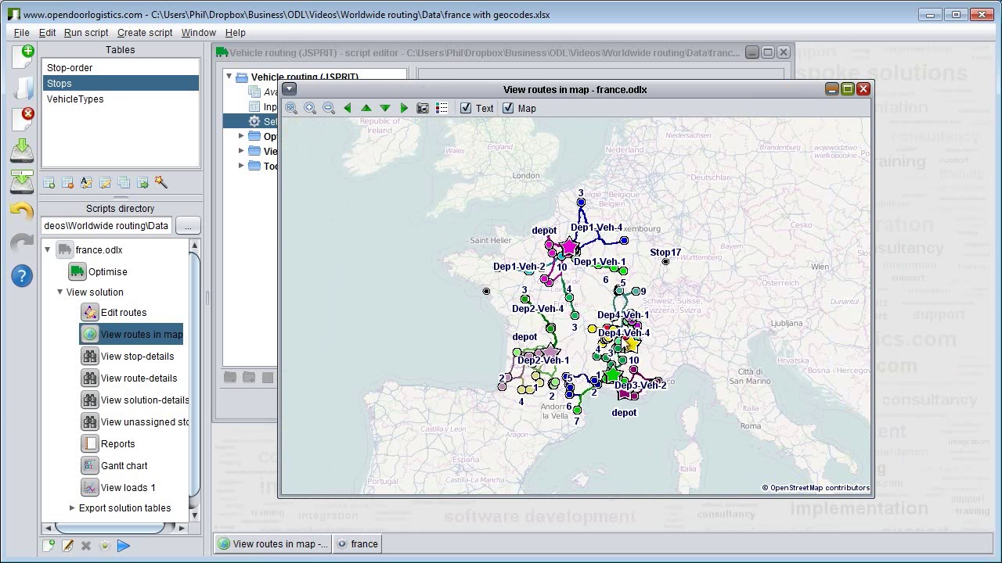
scroll(624, 342, "up", 1)
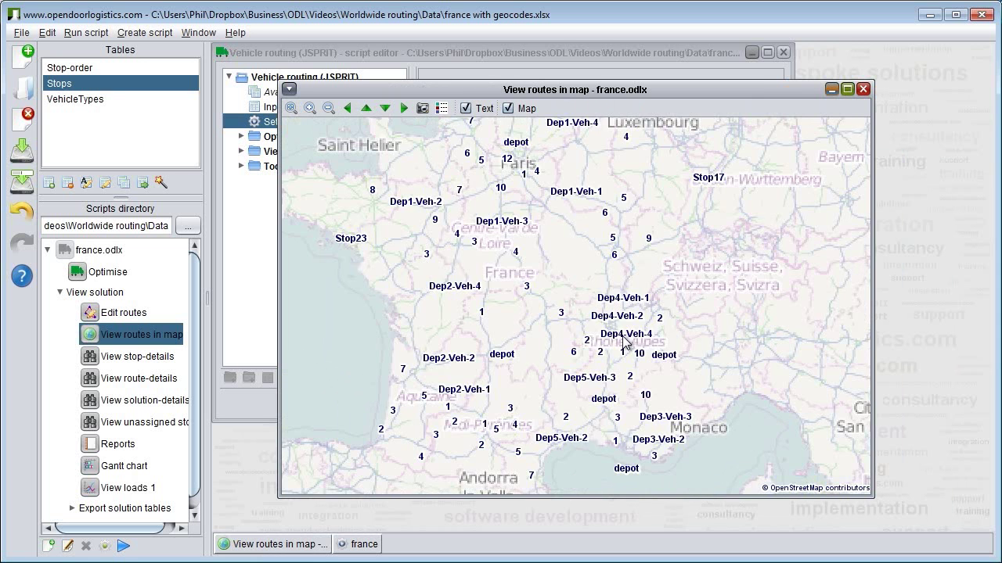